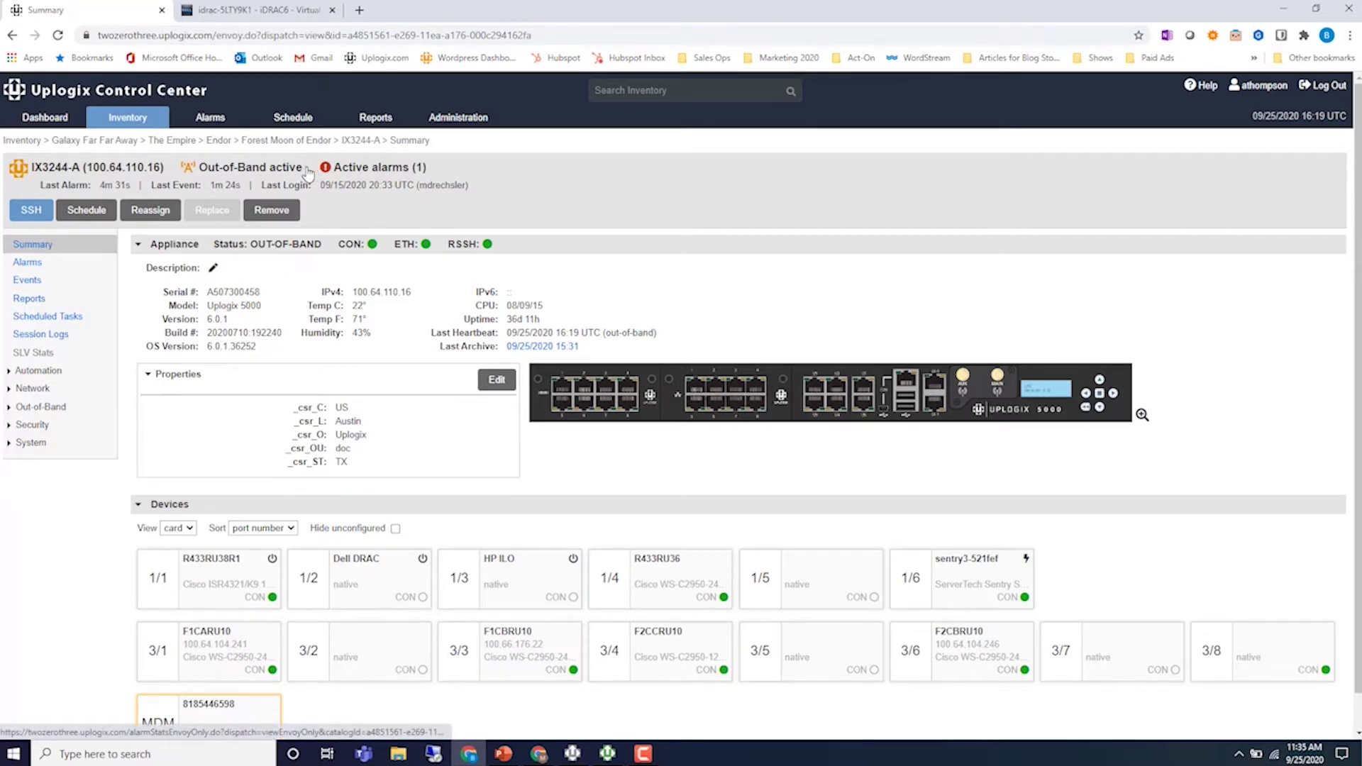
Open an SSH terminal session to the IX3244-A appliance and log in with the account password
drag(307, 170, 244, 164)
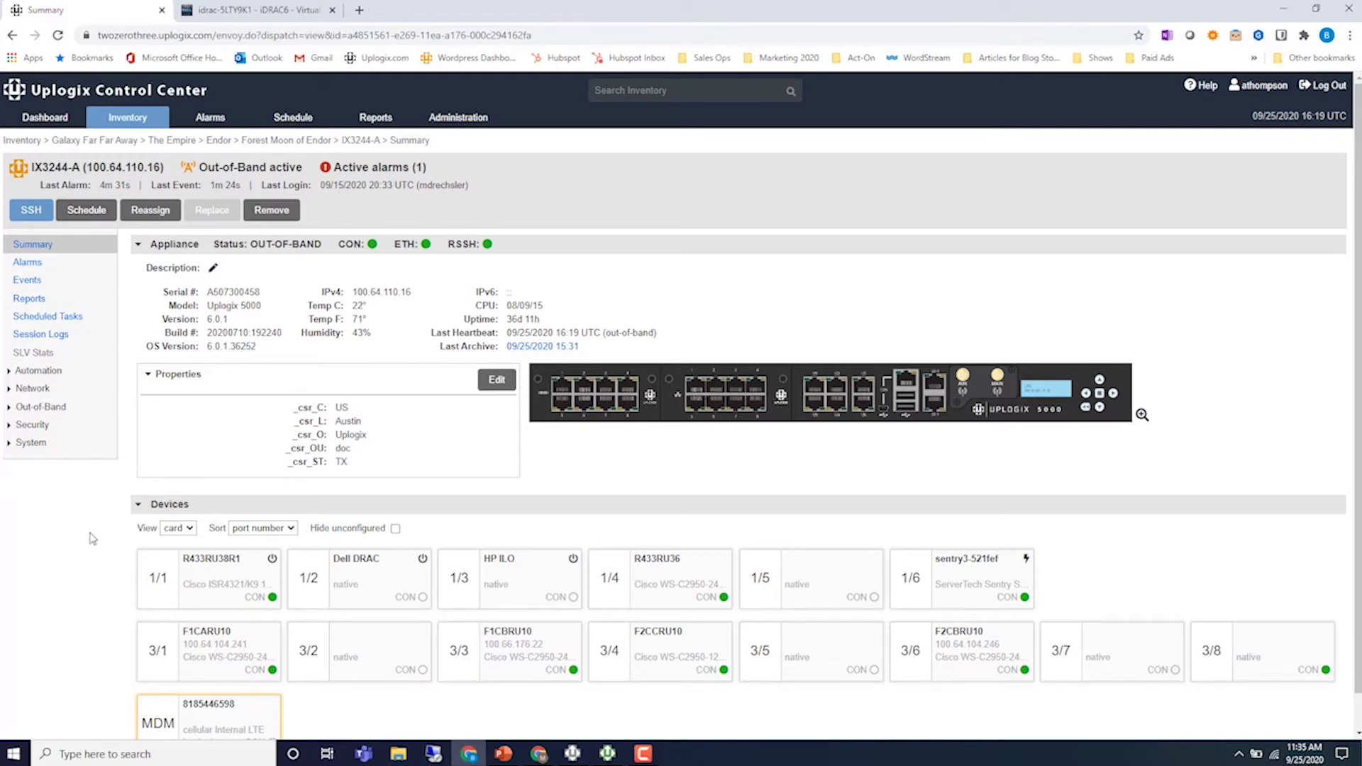
click(29, 212)
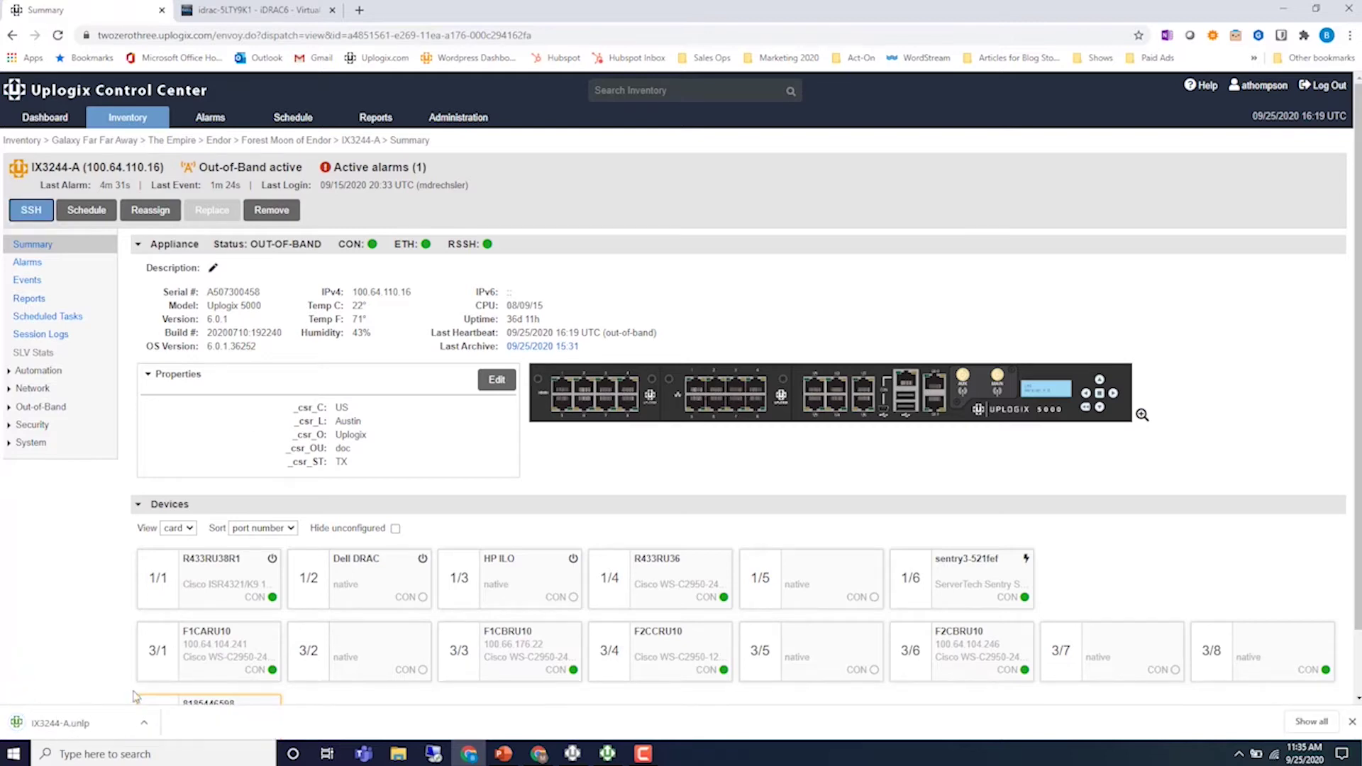
click(80, 724)
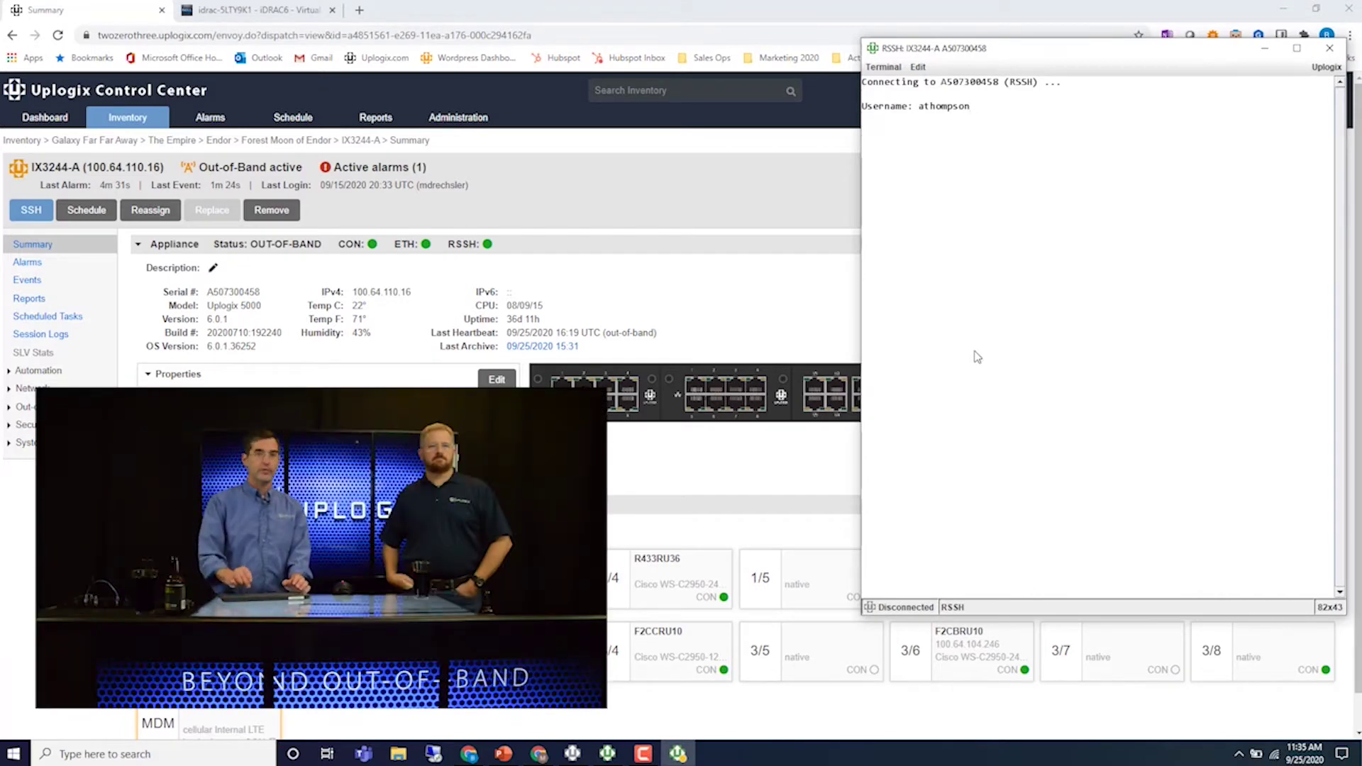
text(********)
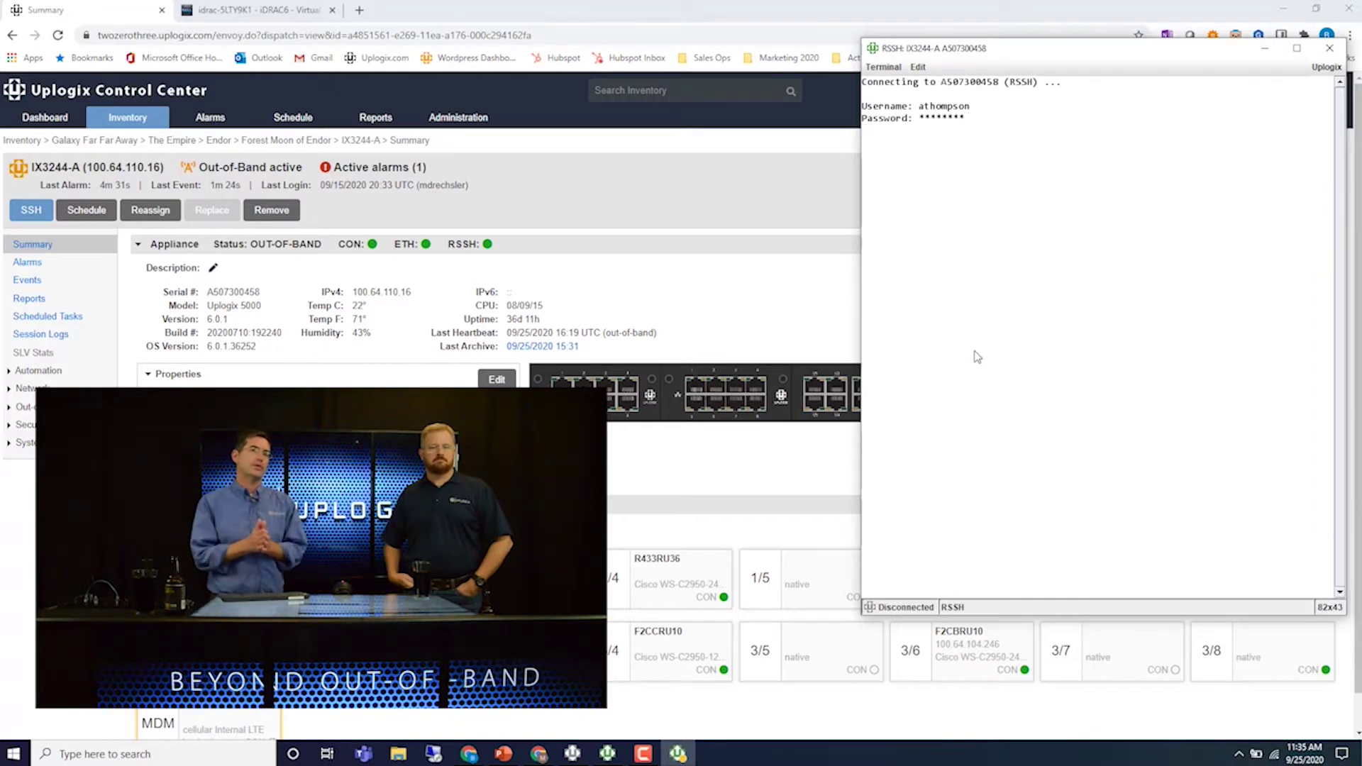
key(Return)
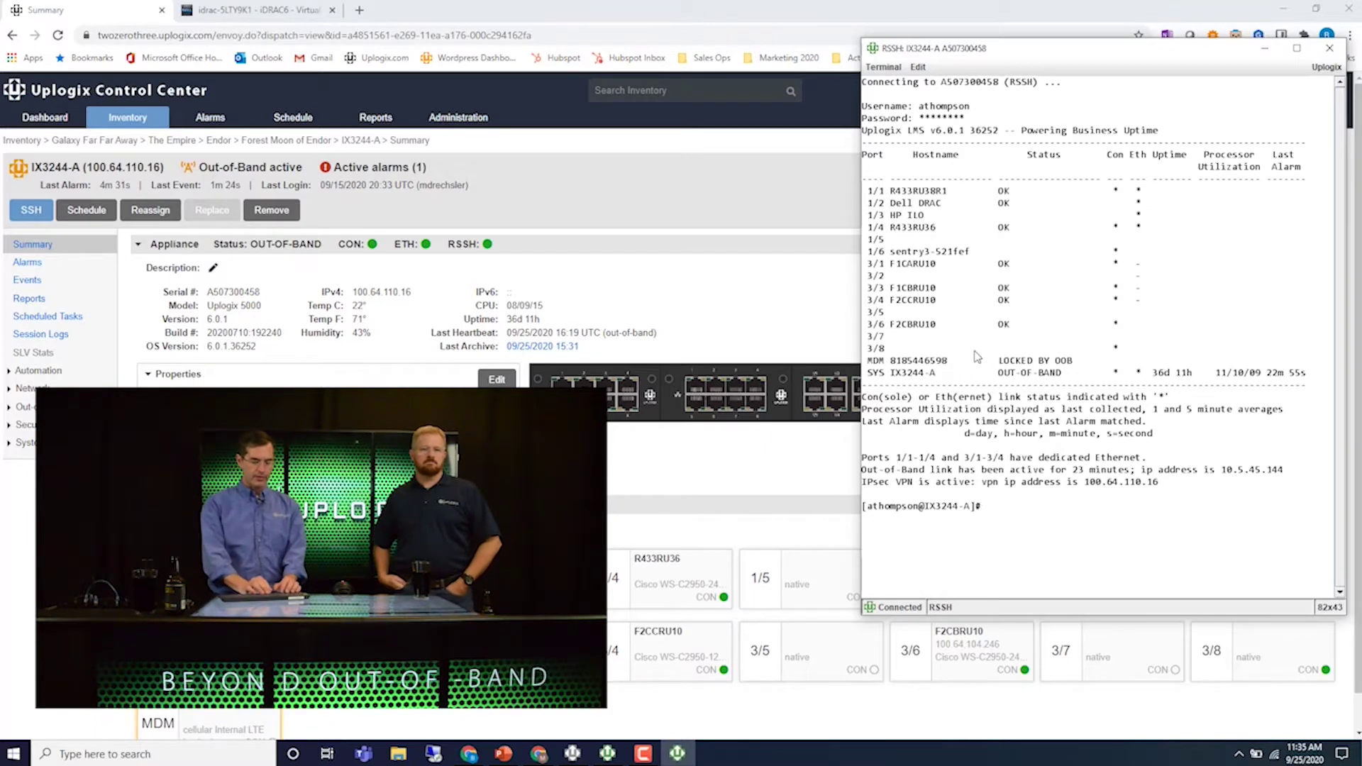
Switch the appliance session to port 1/2 and list the port's information with "show inf"
text(port 1/2)
key(Return)
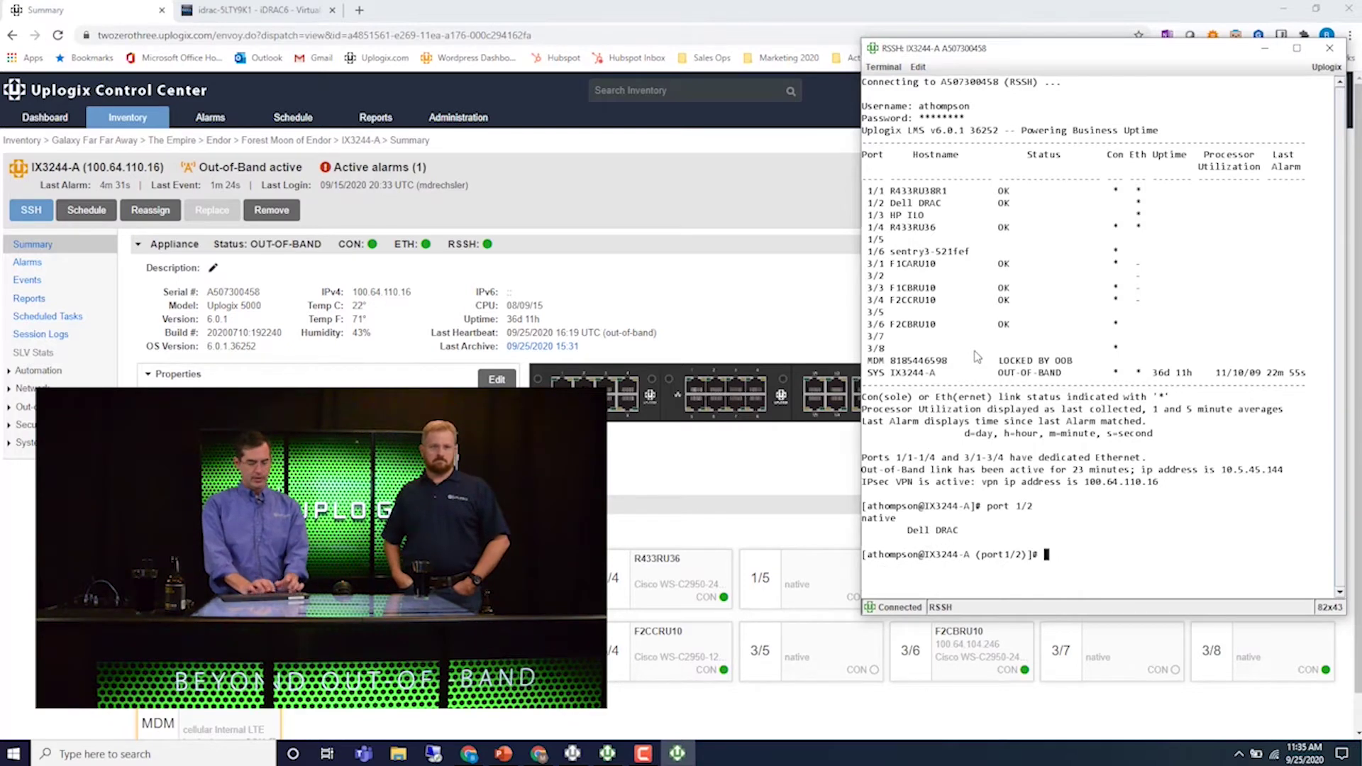
text(show inf)
key(Return)
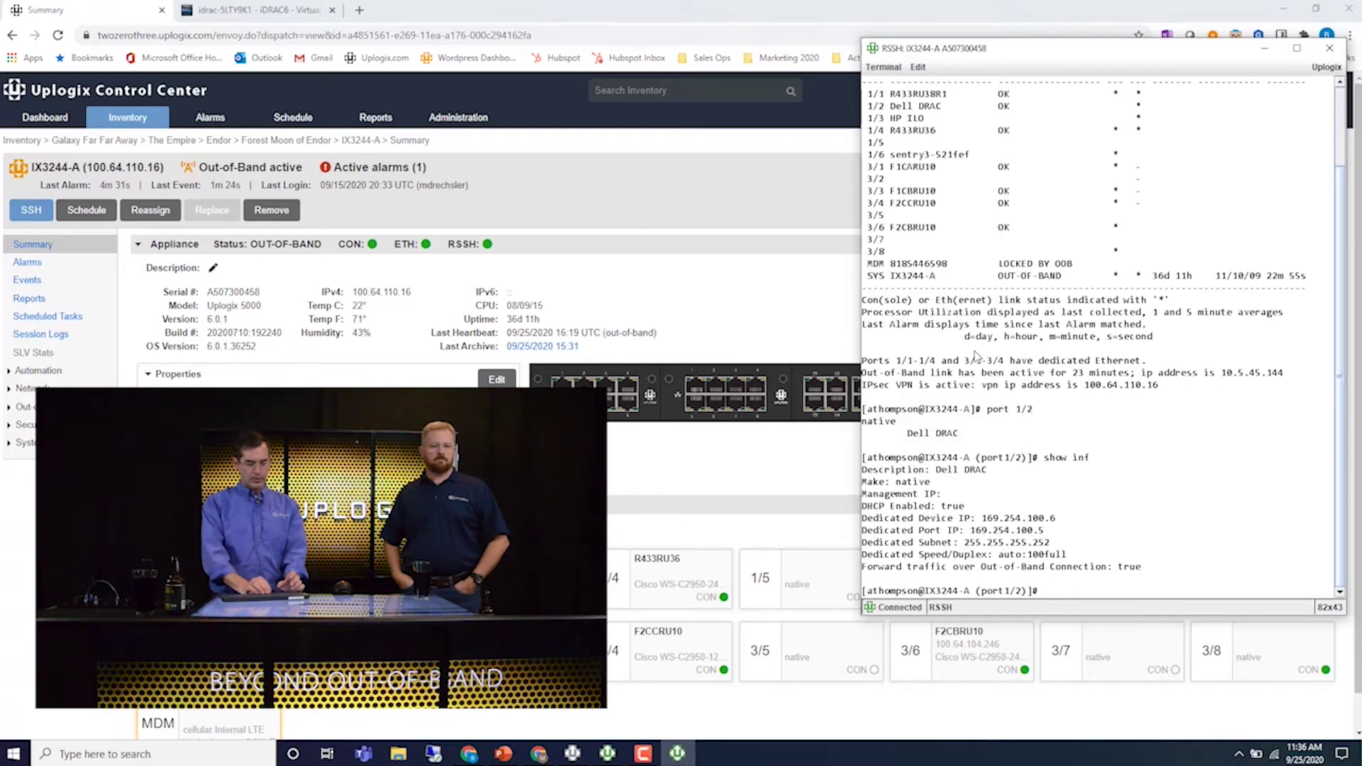
text(show pr)
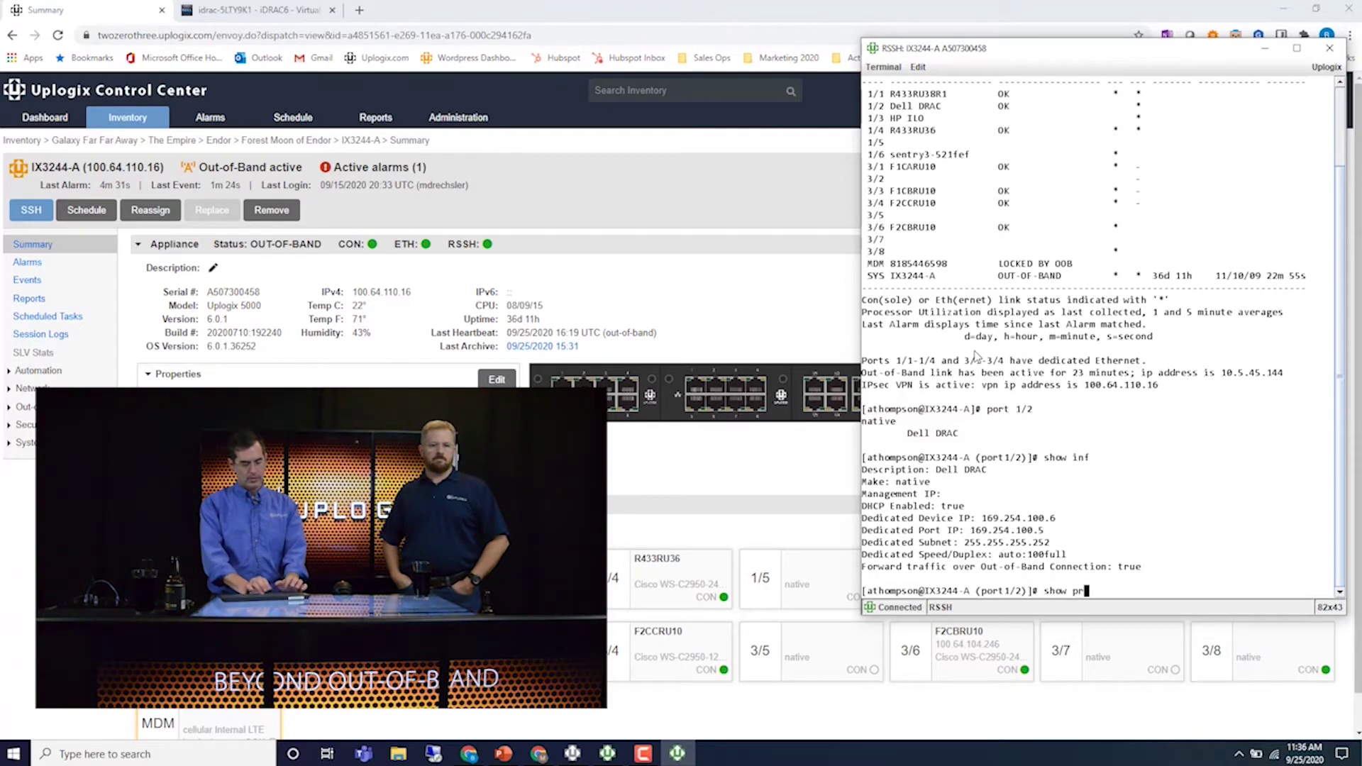
text(otocol forwar)
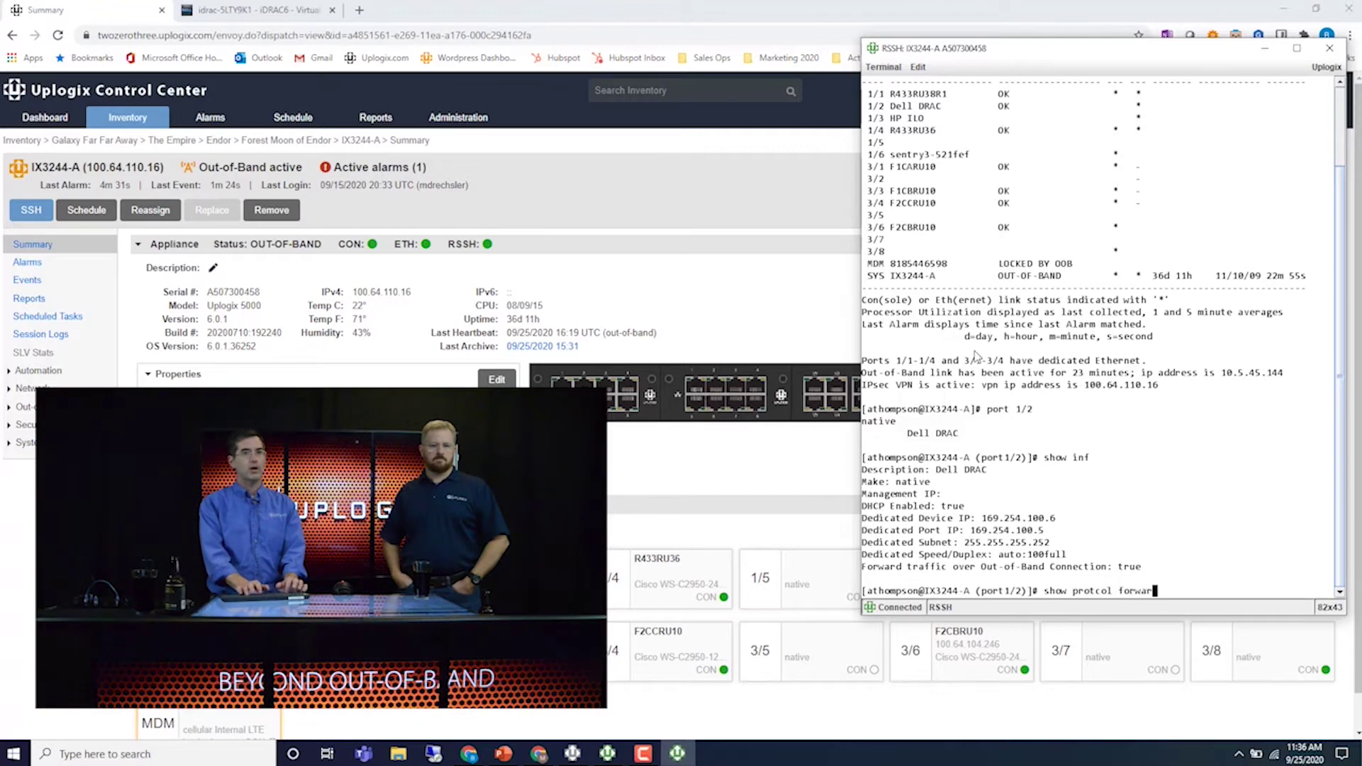
text(d)
key(Return)
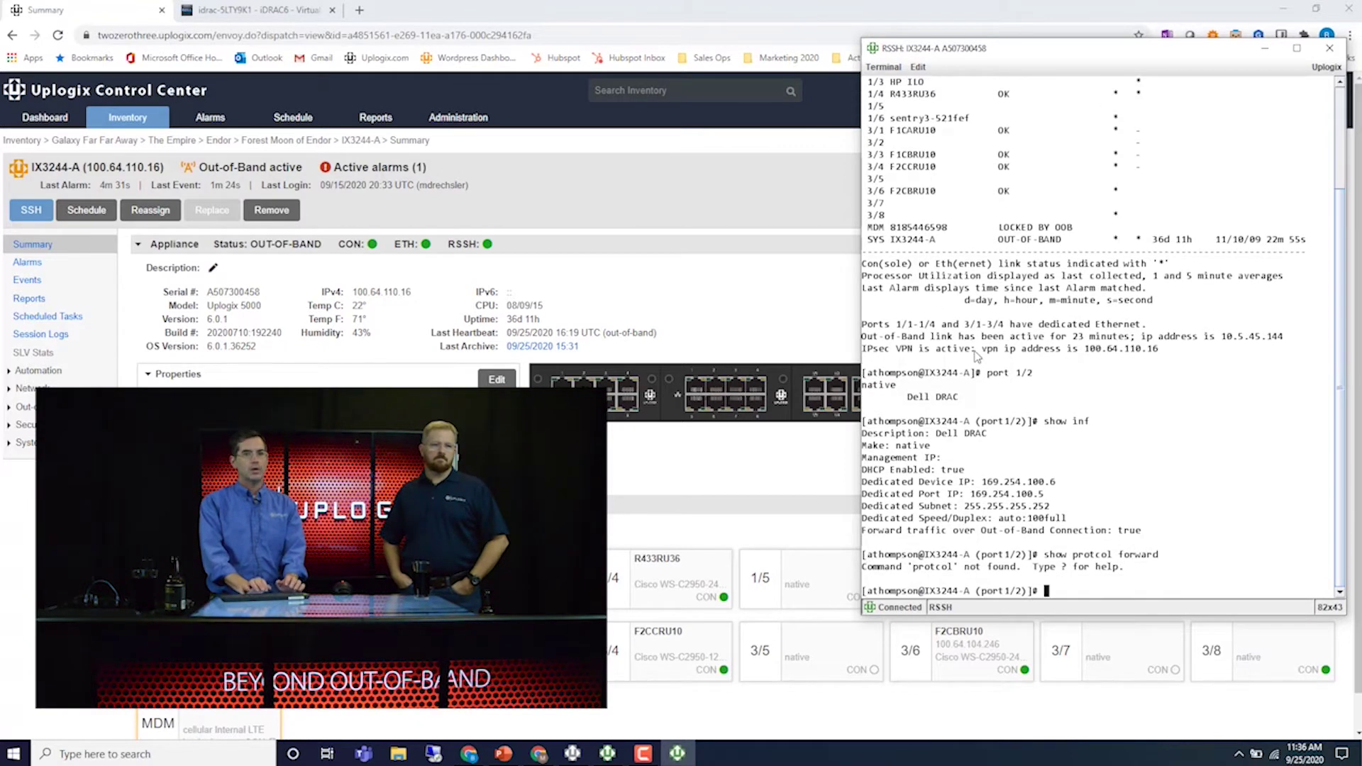
List the forwarding rules configured on port 1/2 with "show protocol forward"
text(show)
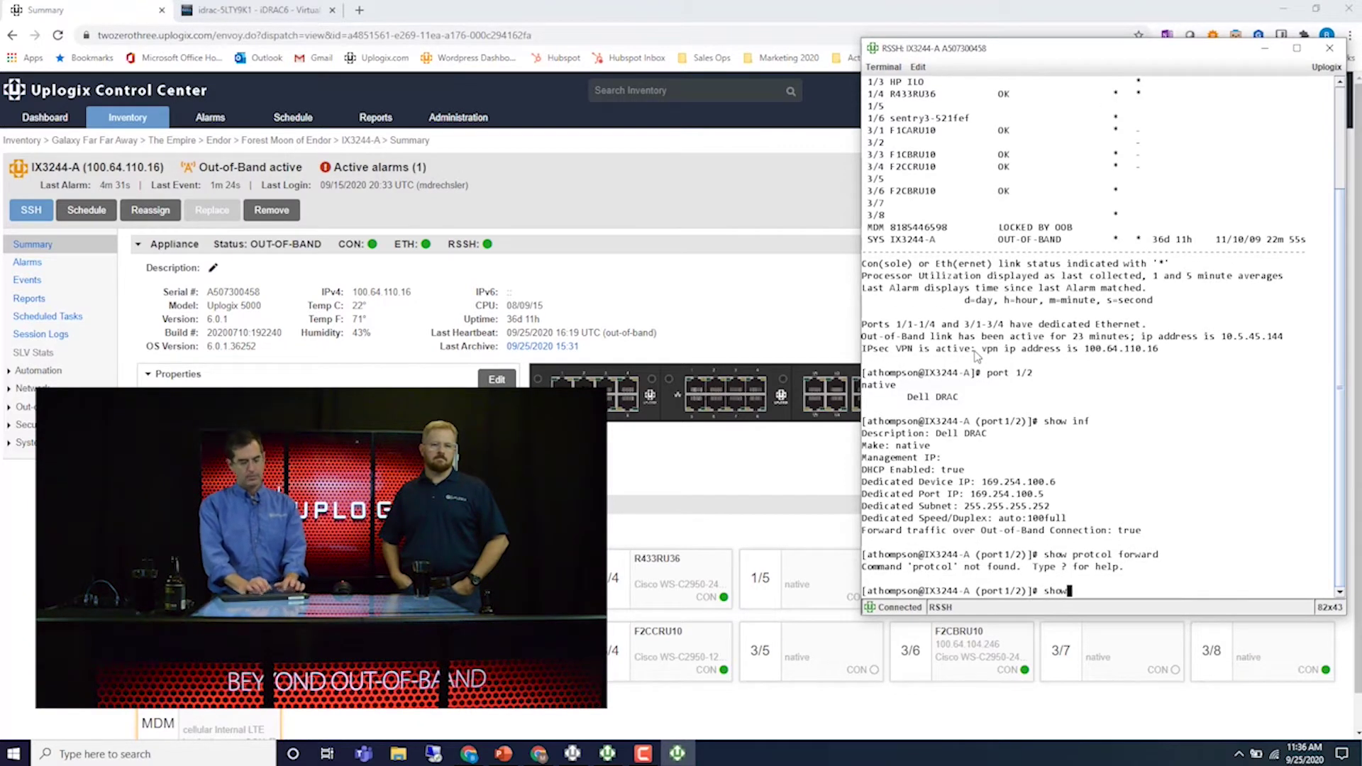
text( protocol fo)
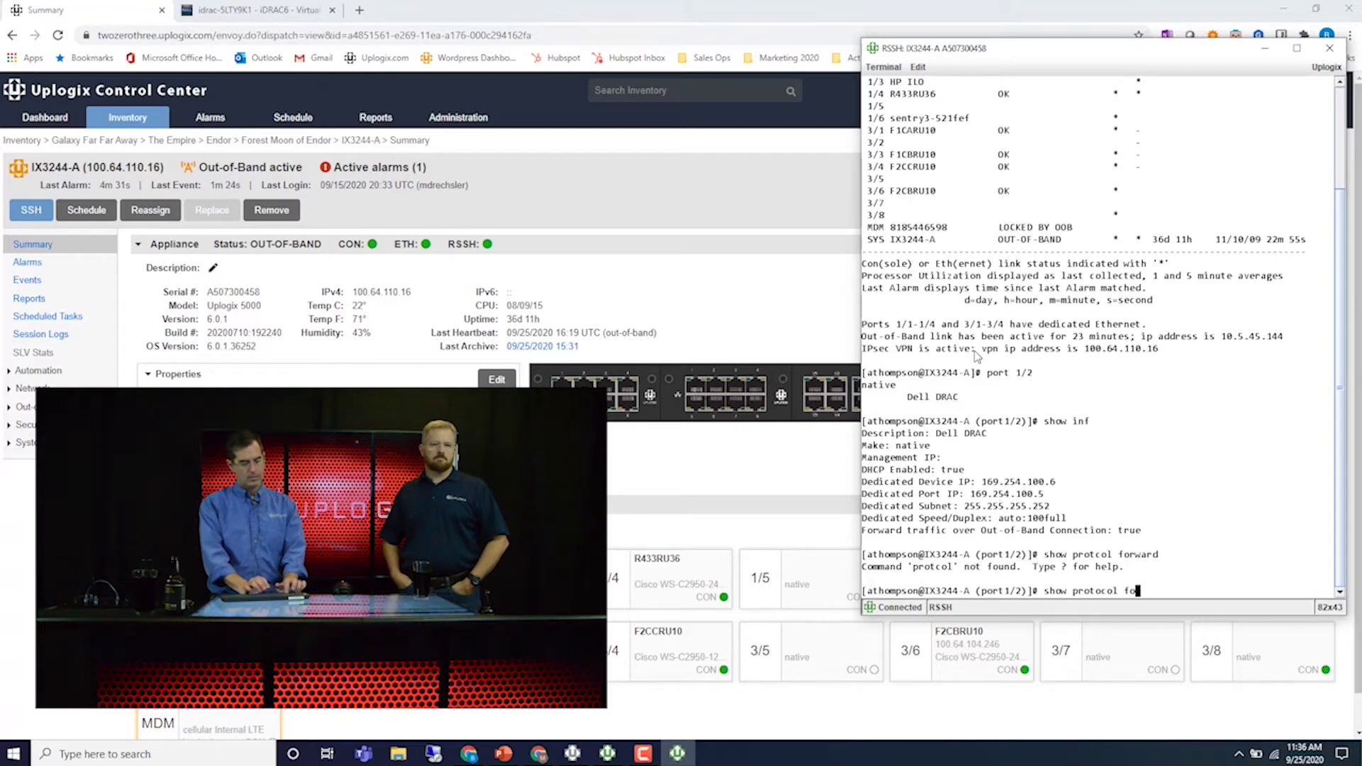
text(rward)
key(Return)
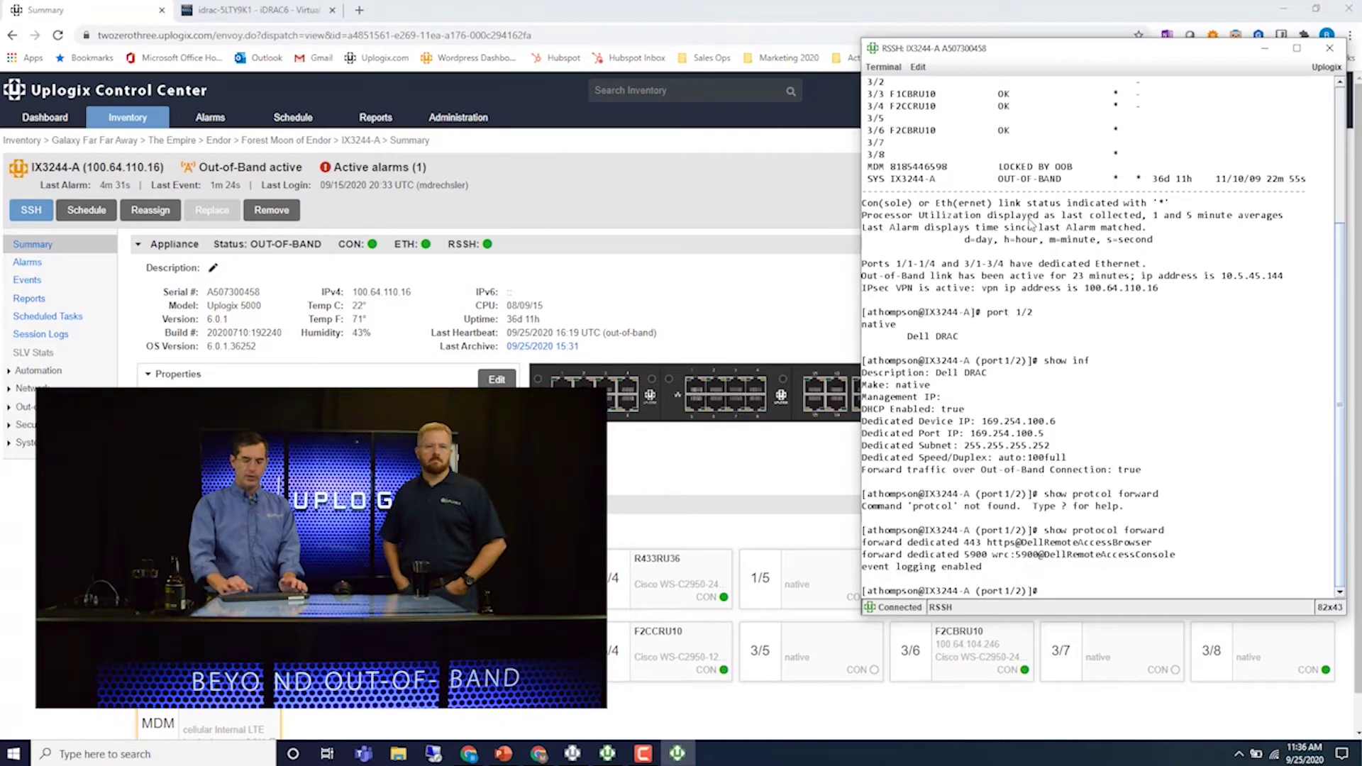
key(Return)
key(Return)
key(Return)
key(Return)
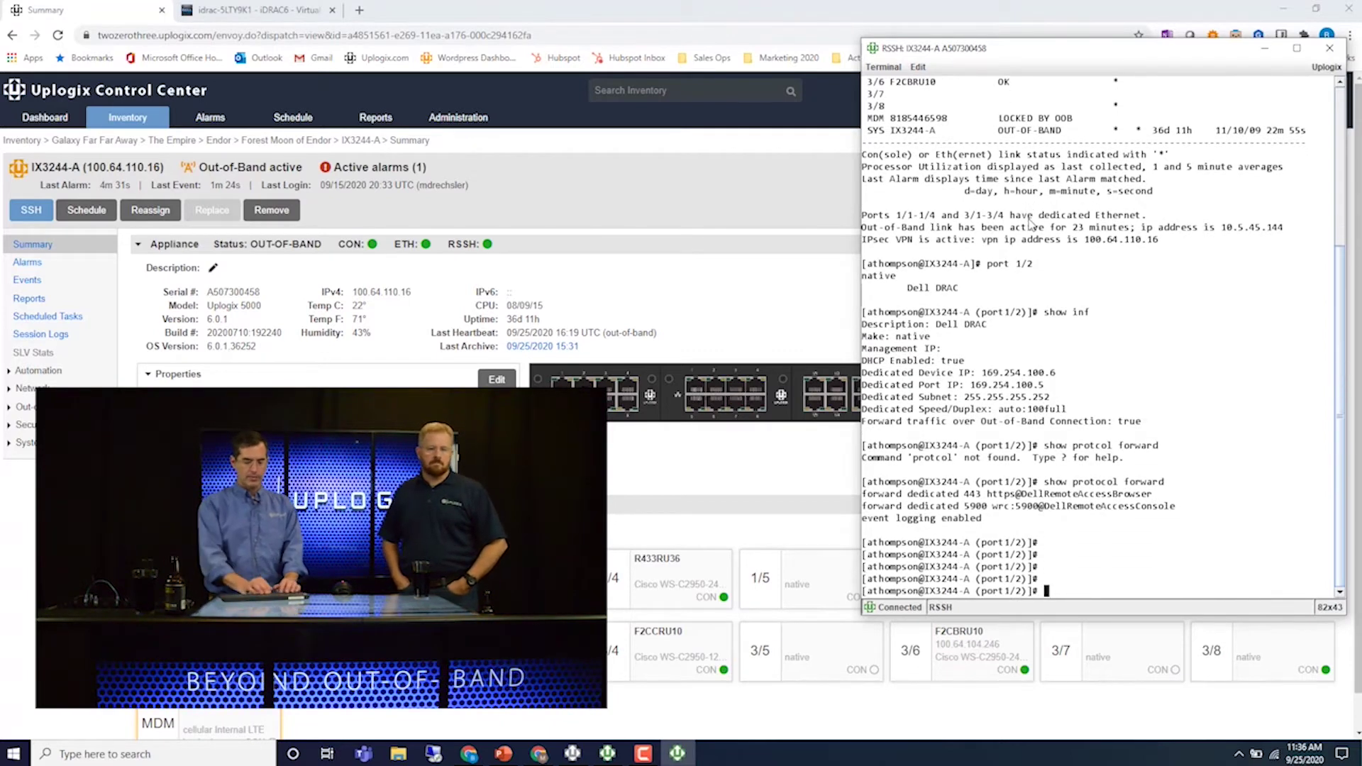
text(term)
key(BackSpace)
key(BackSpace)
key(BackSpace)
key(BackSpace)
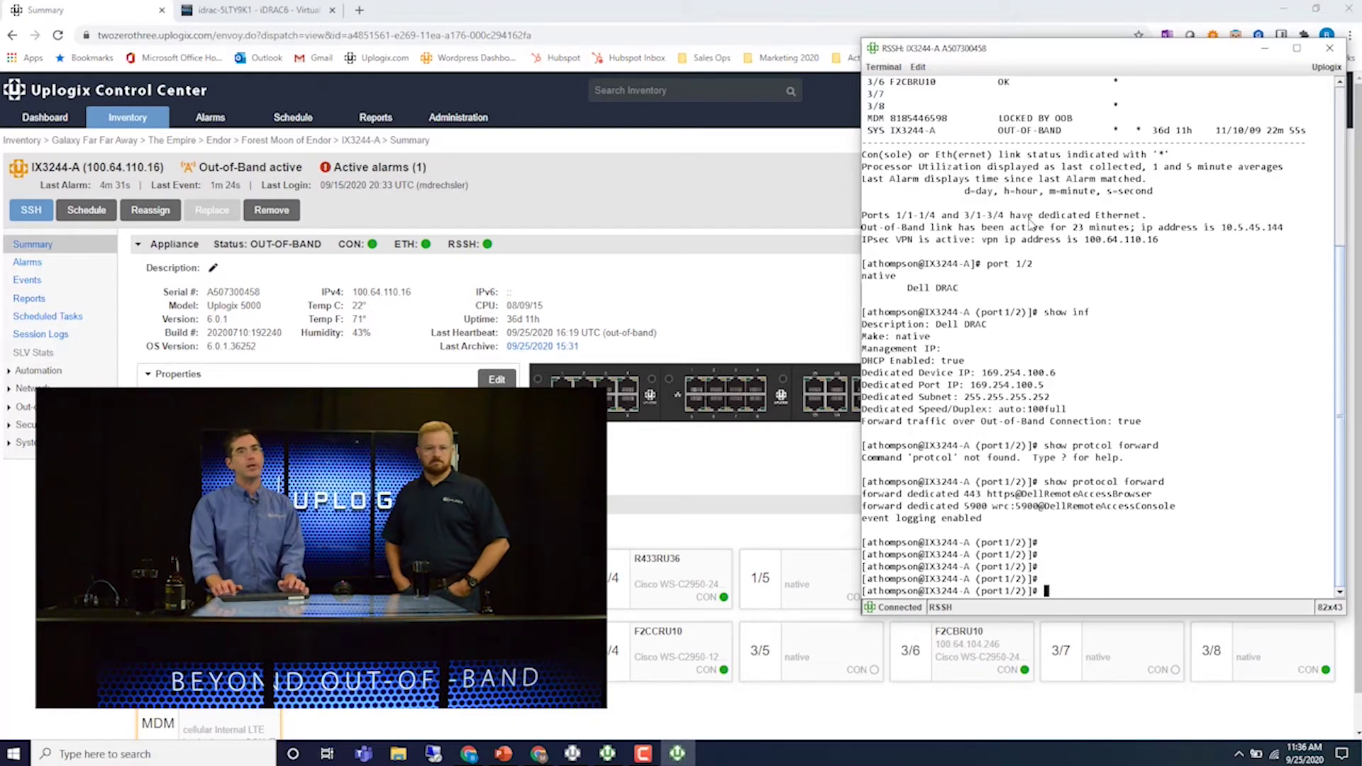
Enable forwarding of port1/2 DellRemoteAccessBrowser with the random local port option, apply it, and open the forwarded web page
click(882, 68)
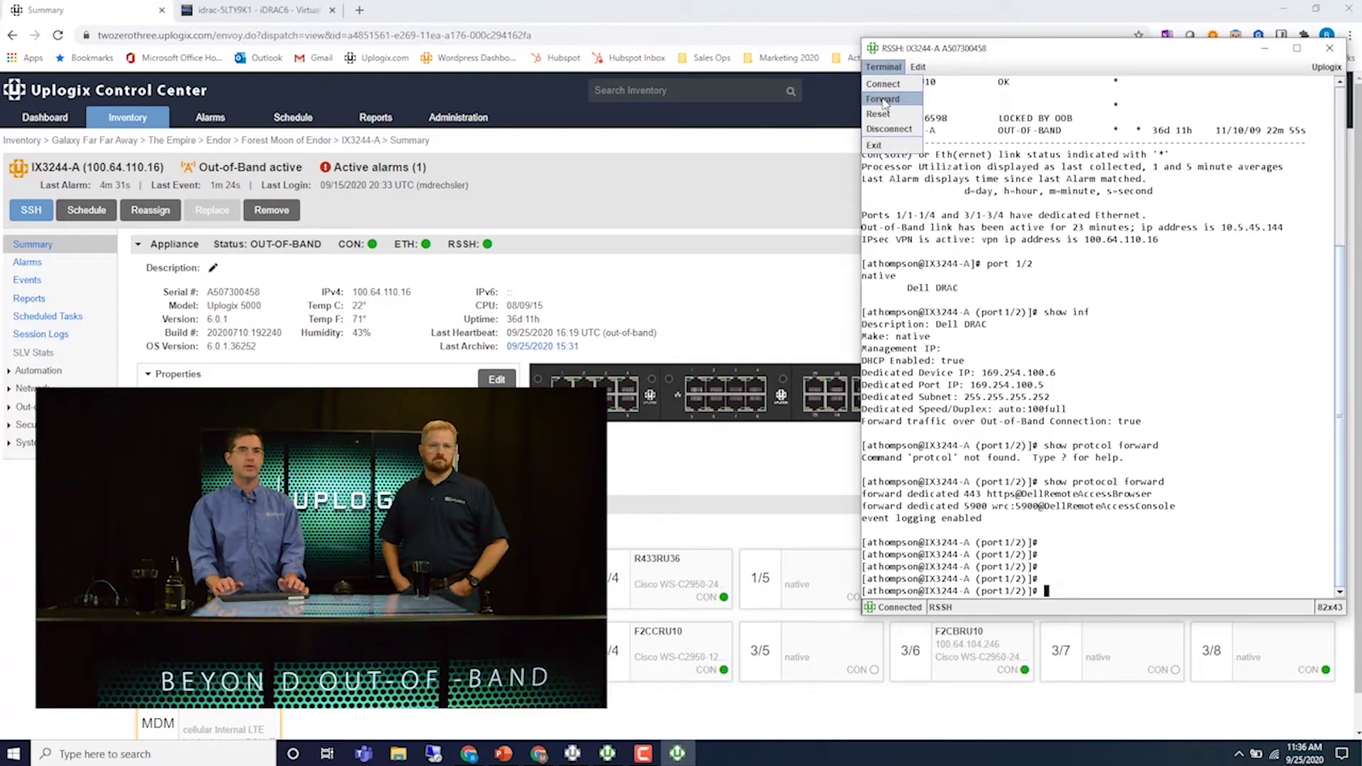
click(883, 100)
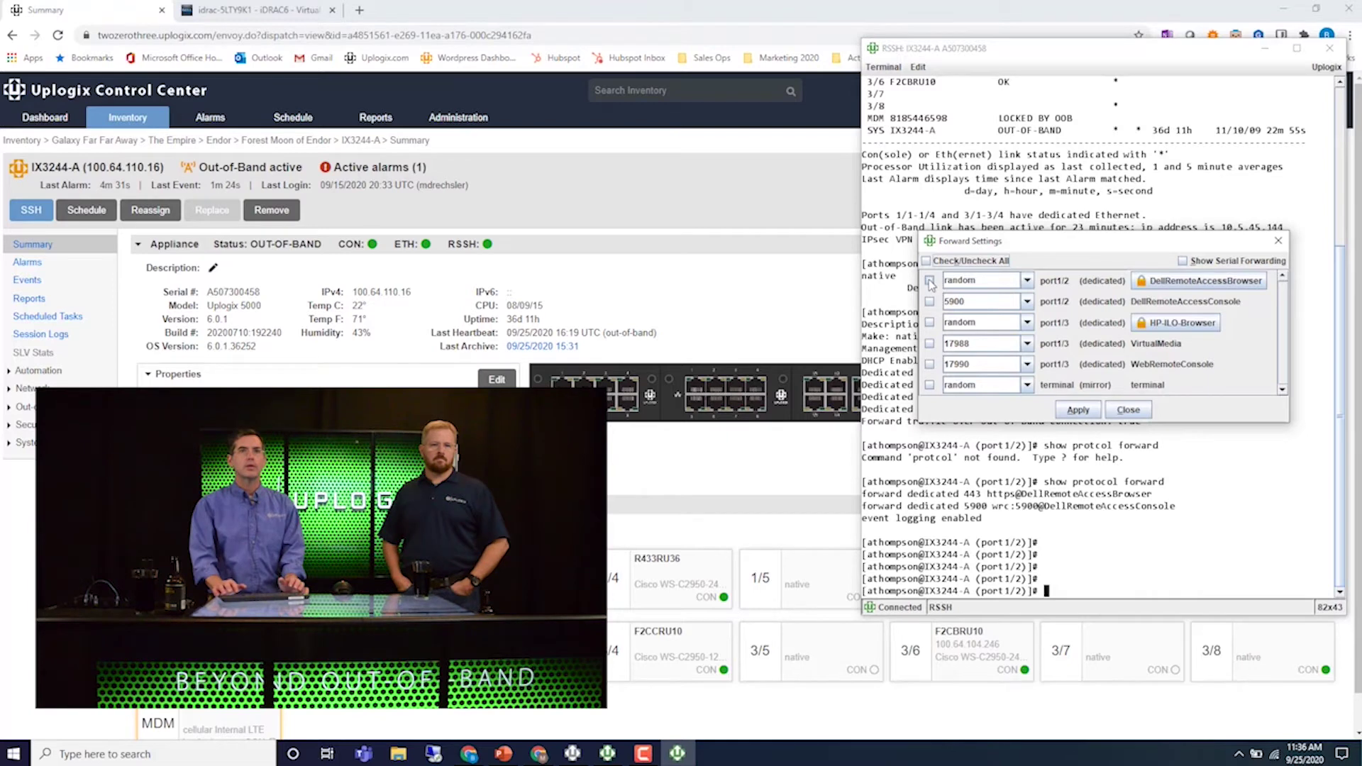
click(929, 281)
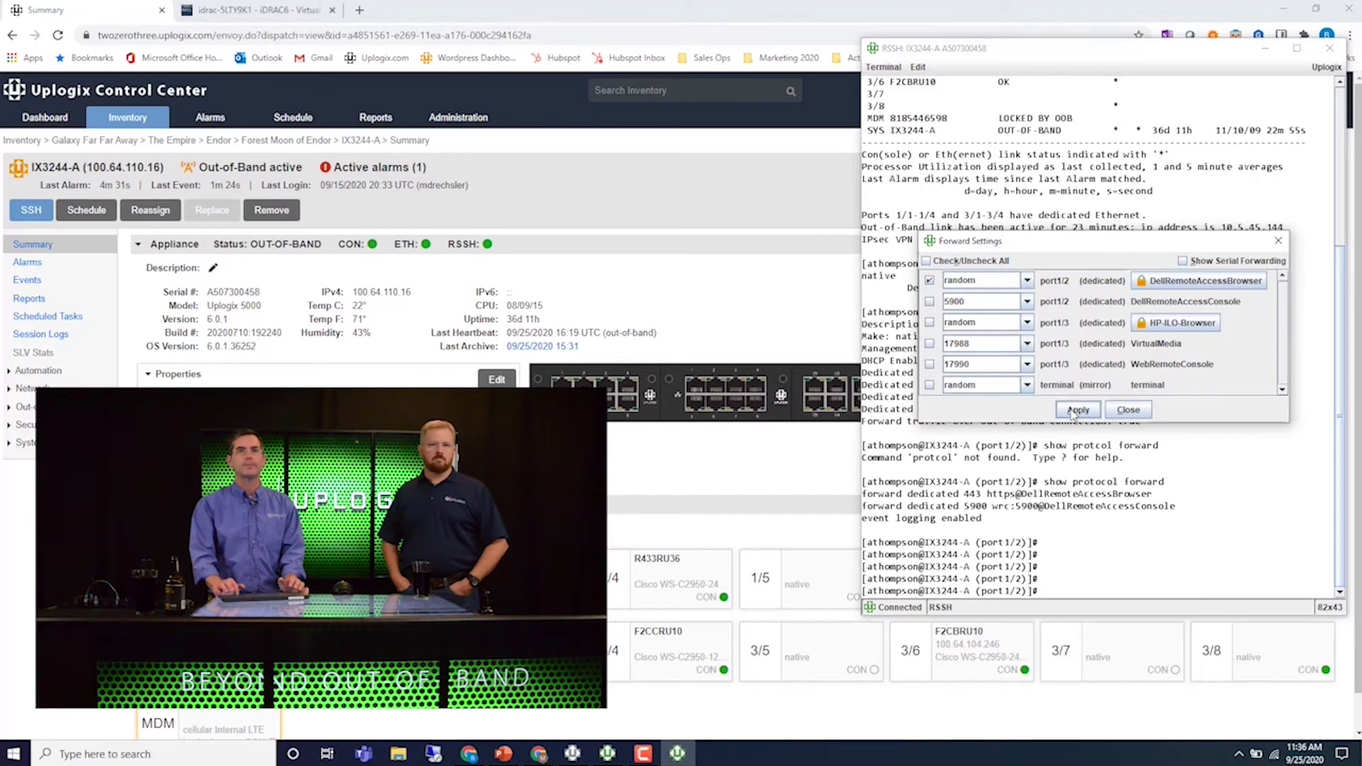
click(1073, 412)
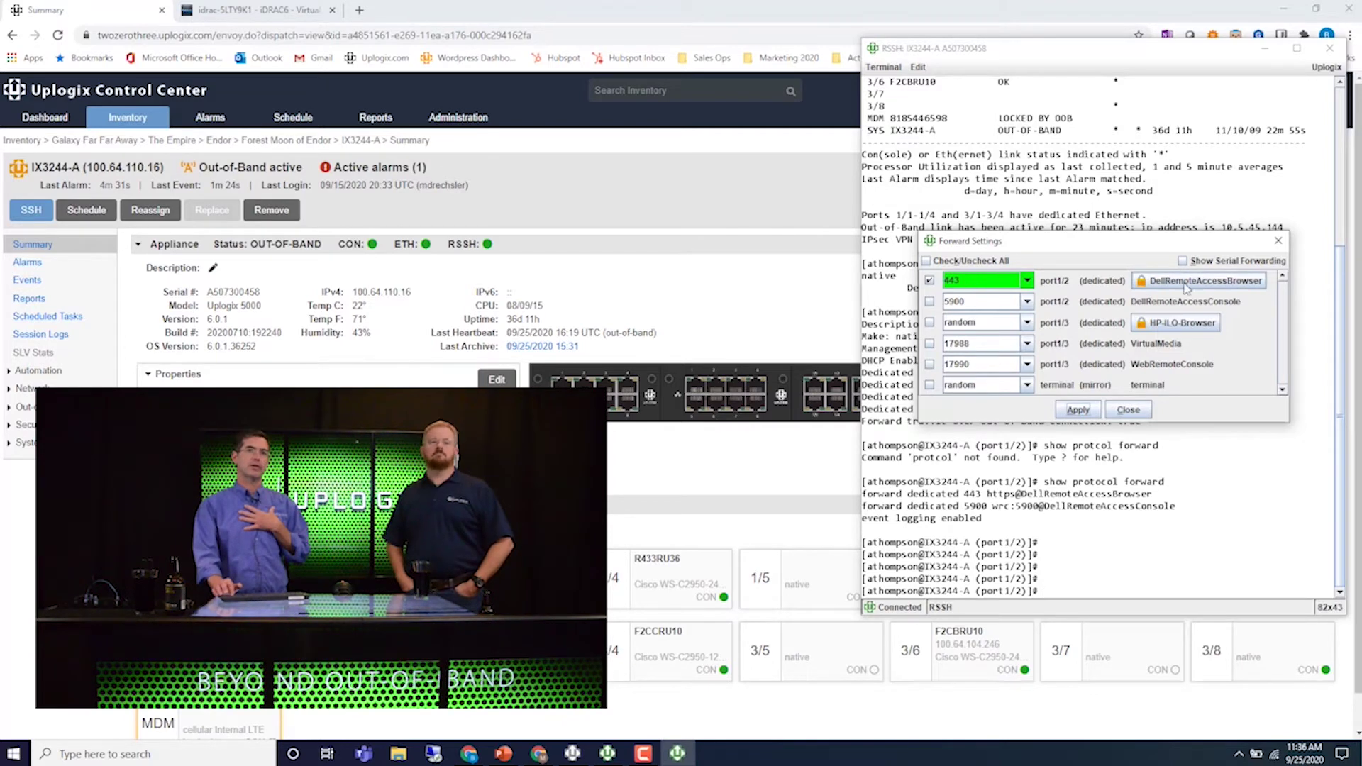
click(1233, 289)
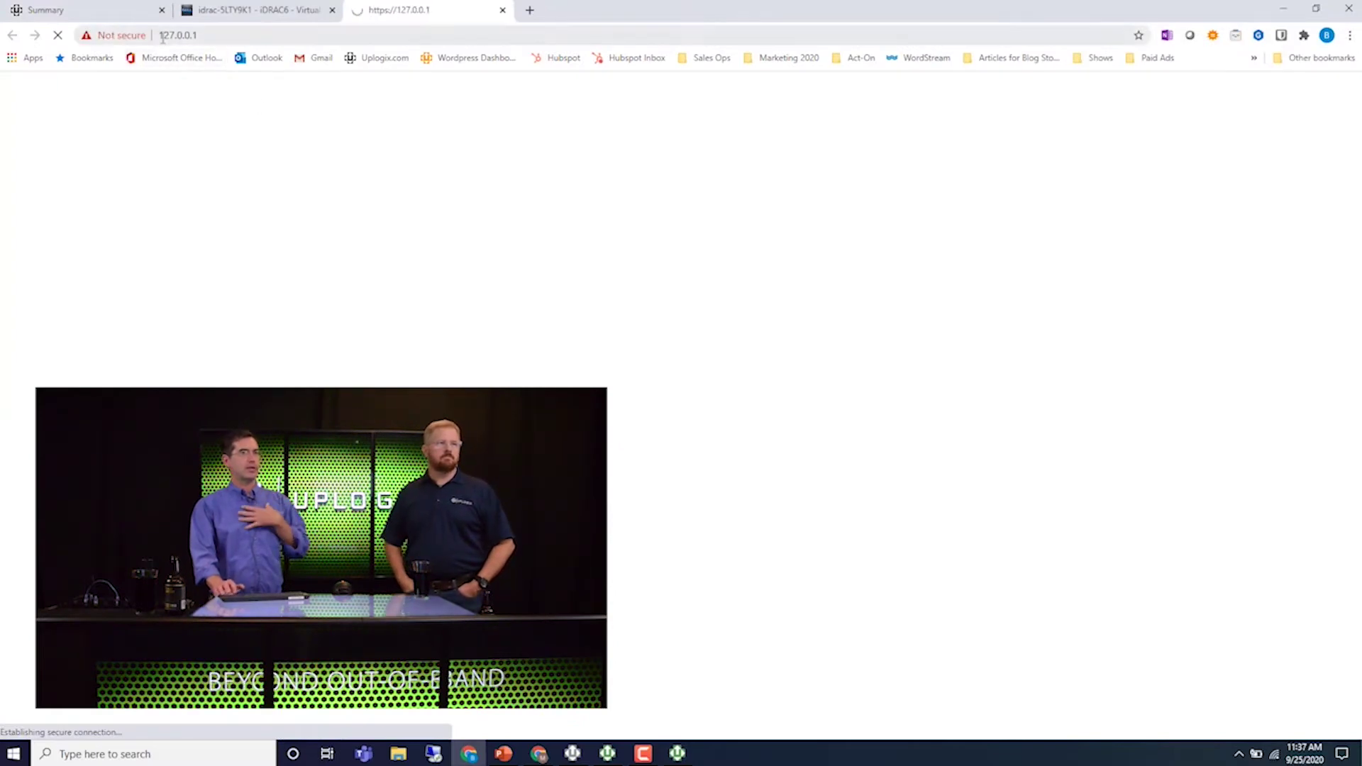
click(188, 37)
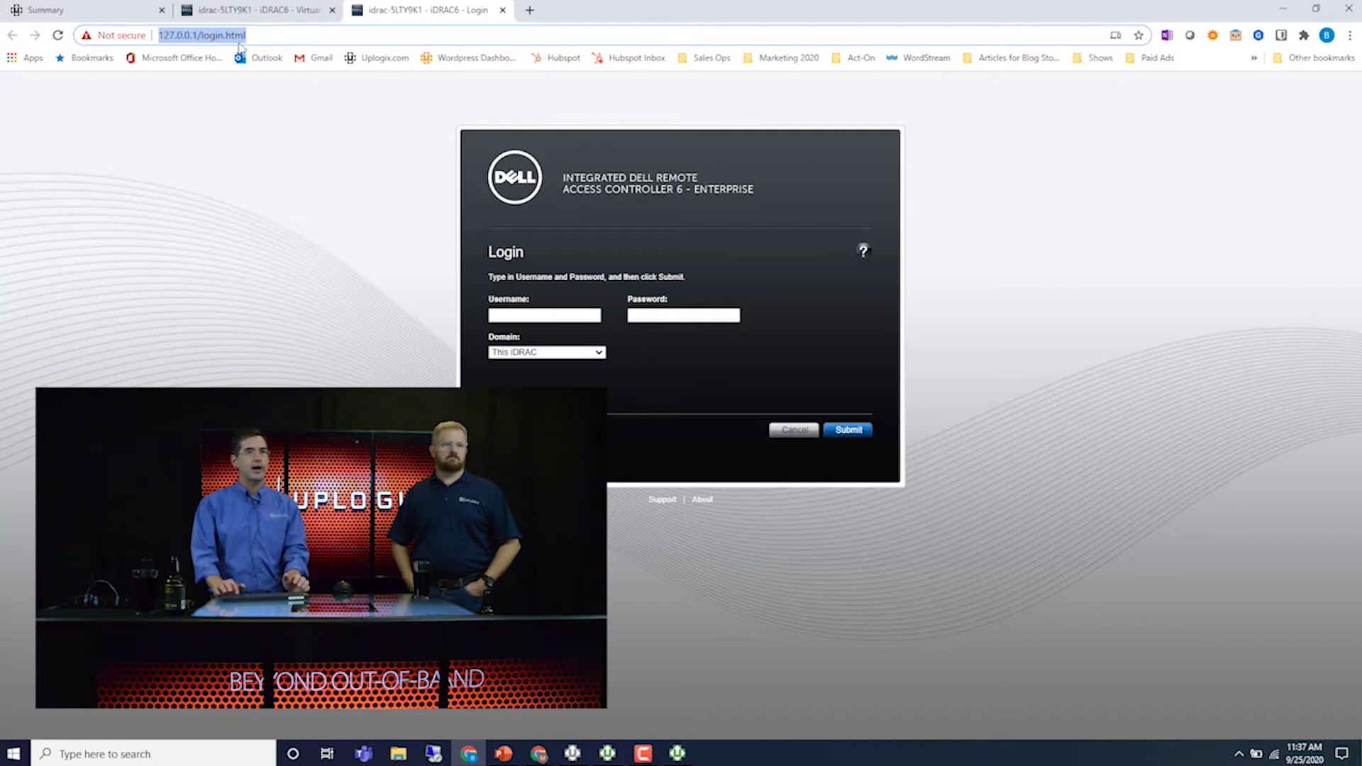
Log in to the Dell remote access controller as root with the account password
click(511, 317)
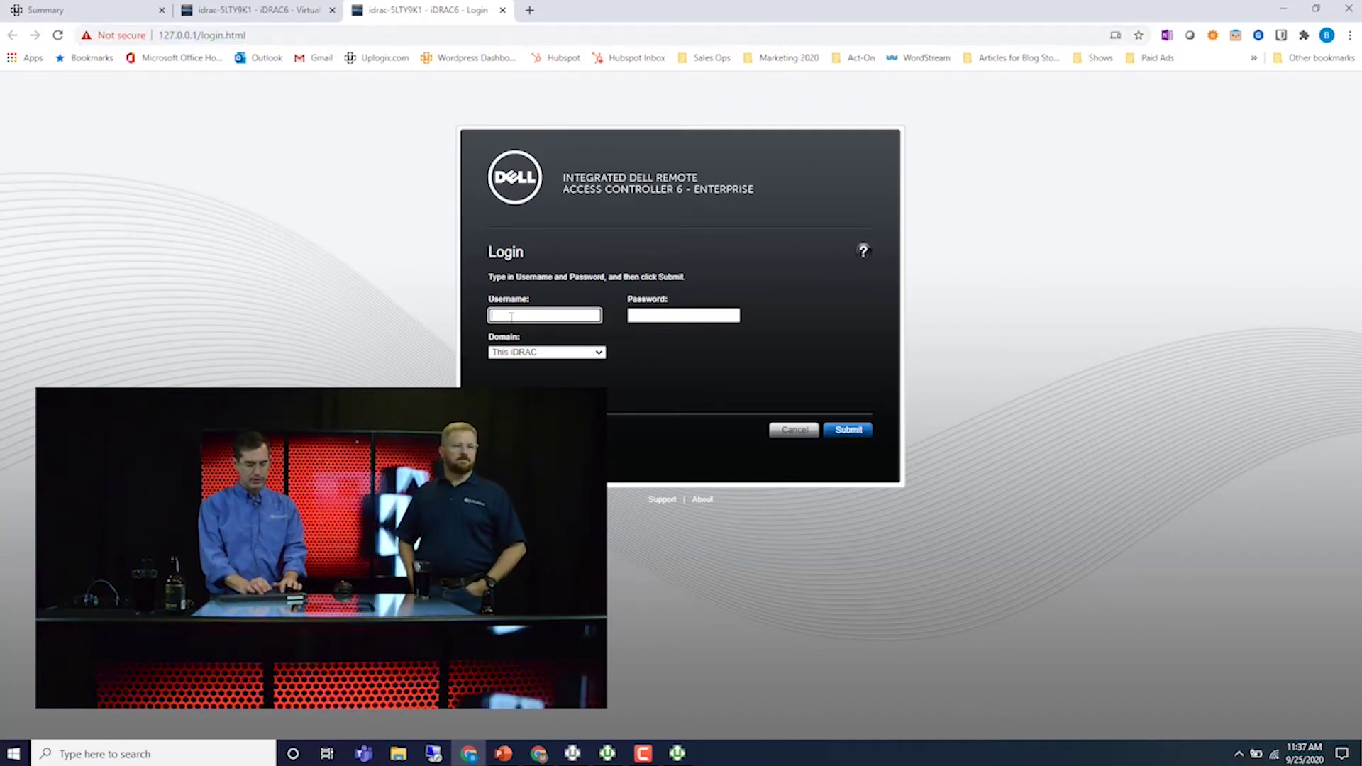
text(root)
key(Tab)
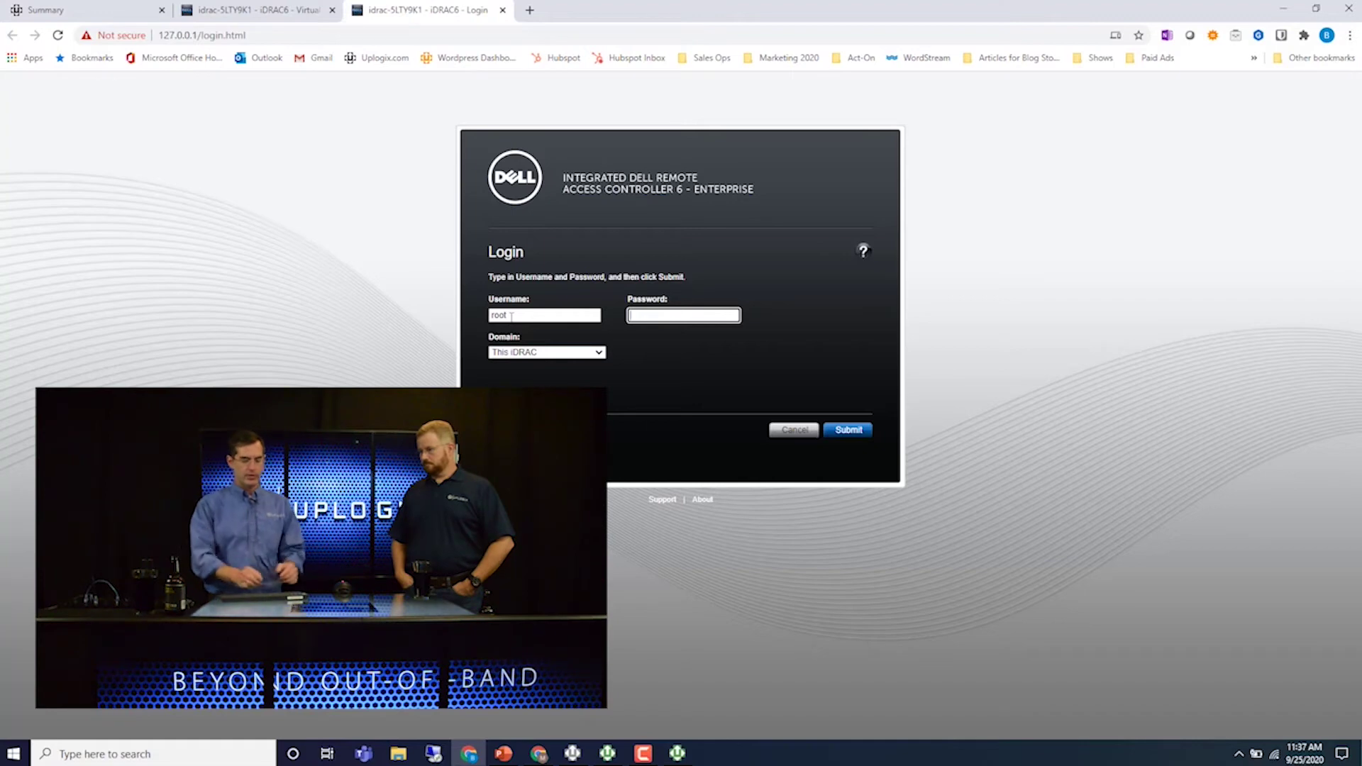
key(Tab)
key(Tab)
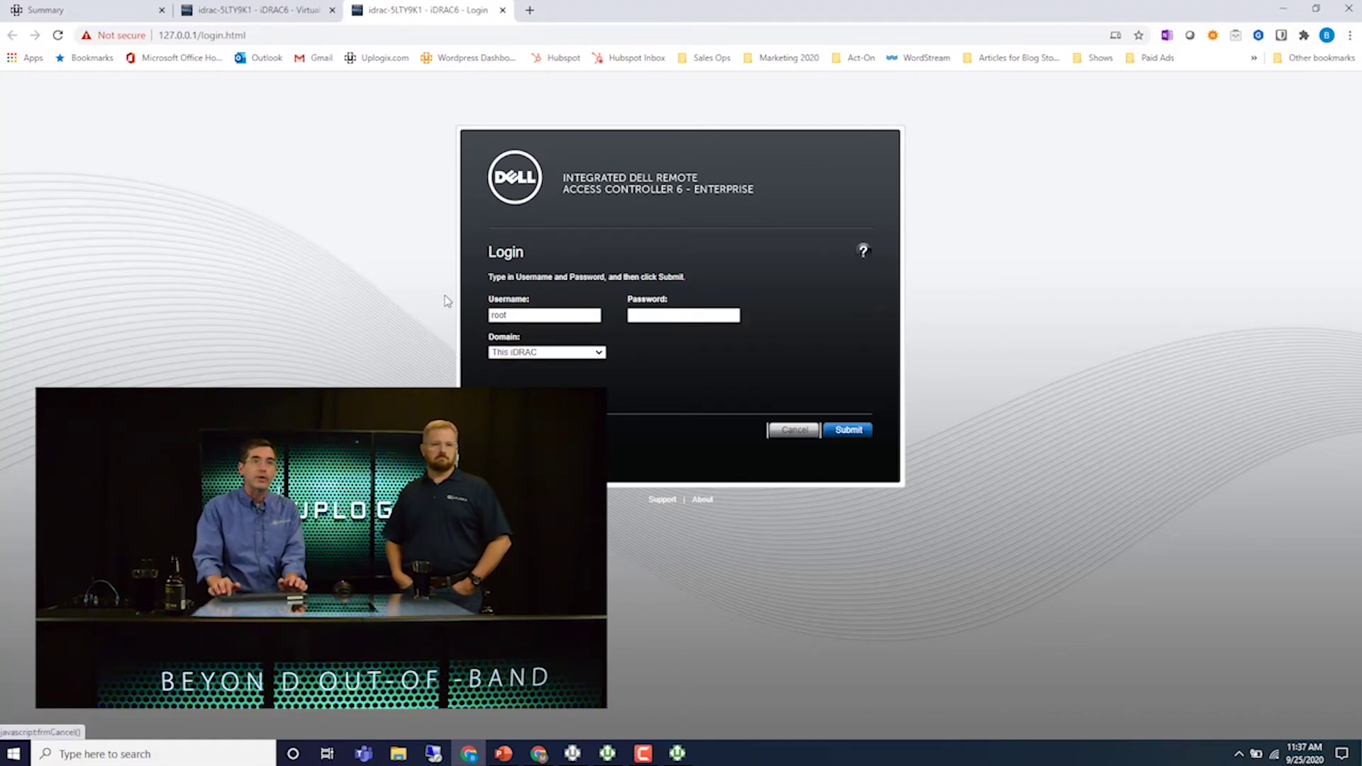
click(656, 317)
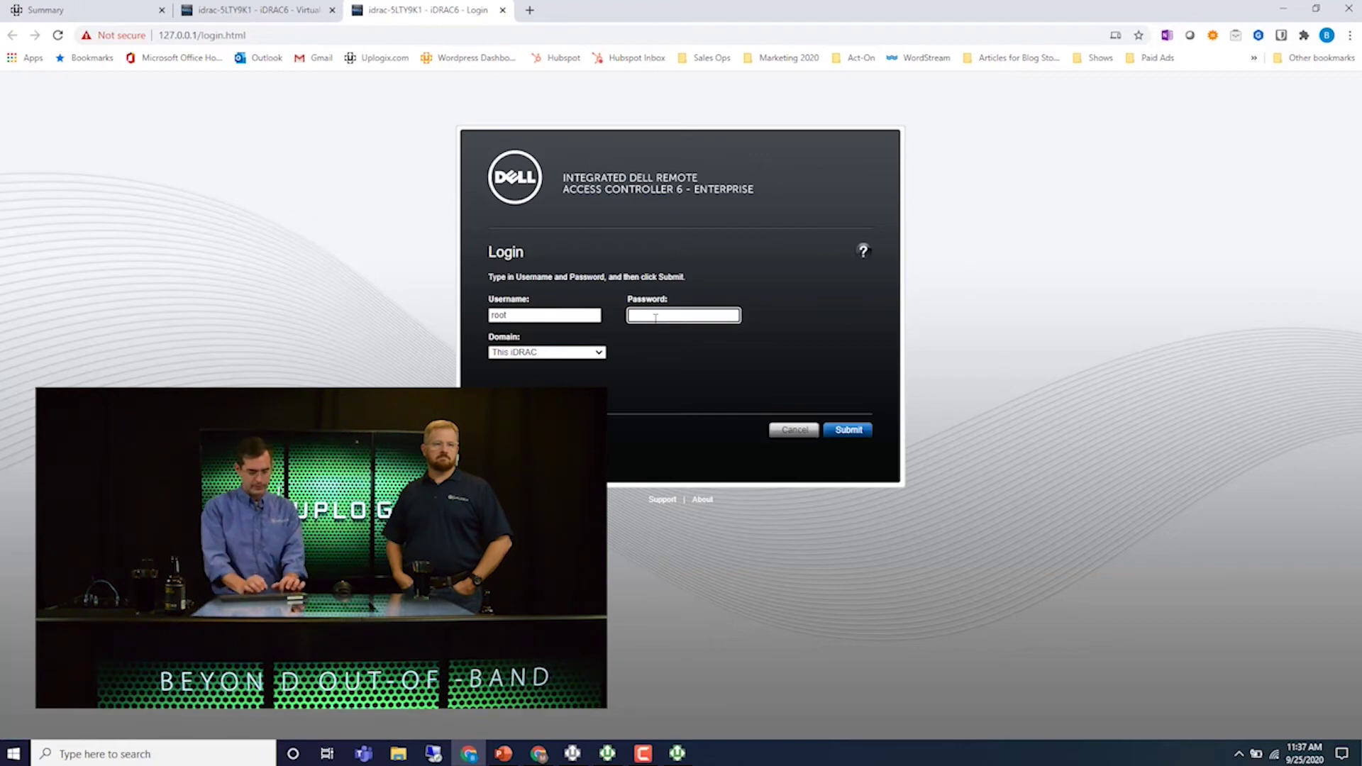
key(Return)
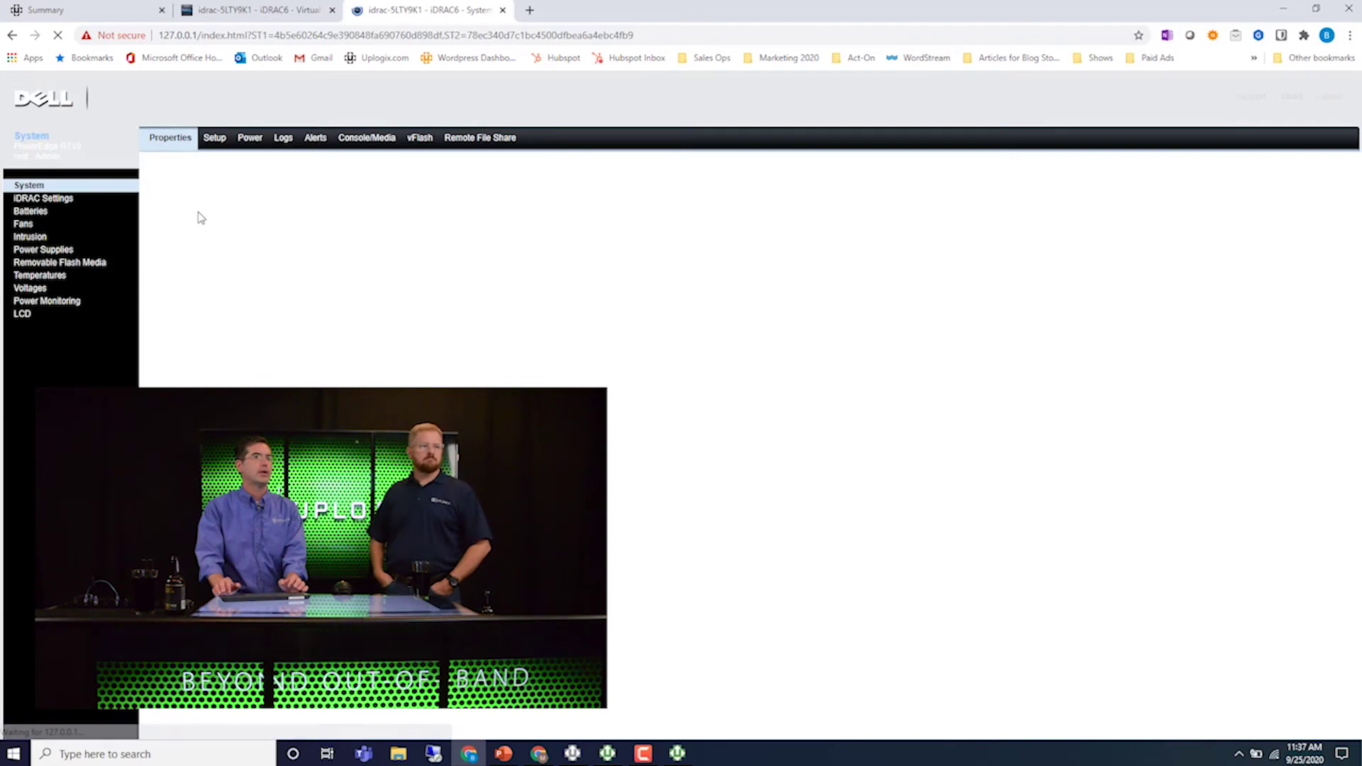
Review the server's Fans and Power Supplies status pages and log out of the remote access controller
click(24, 224)
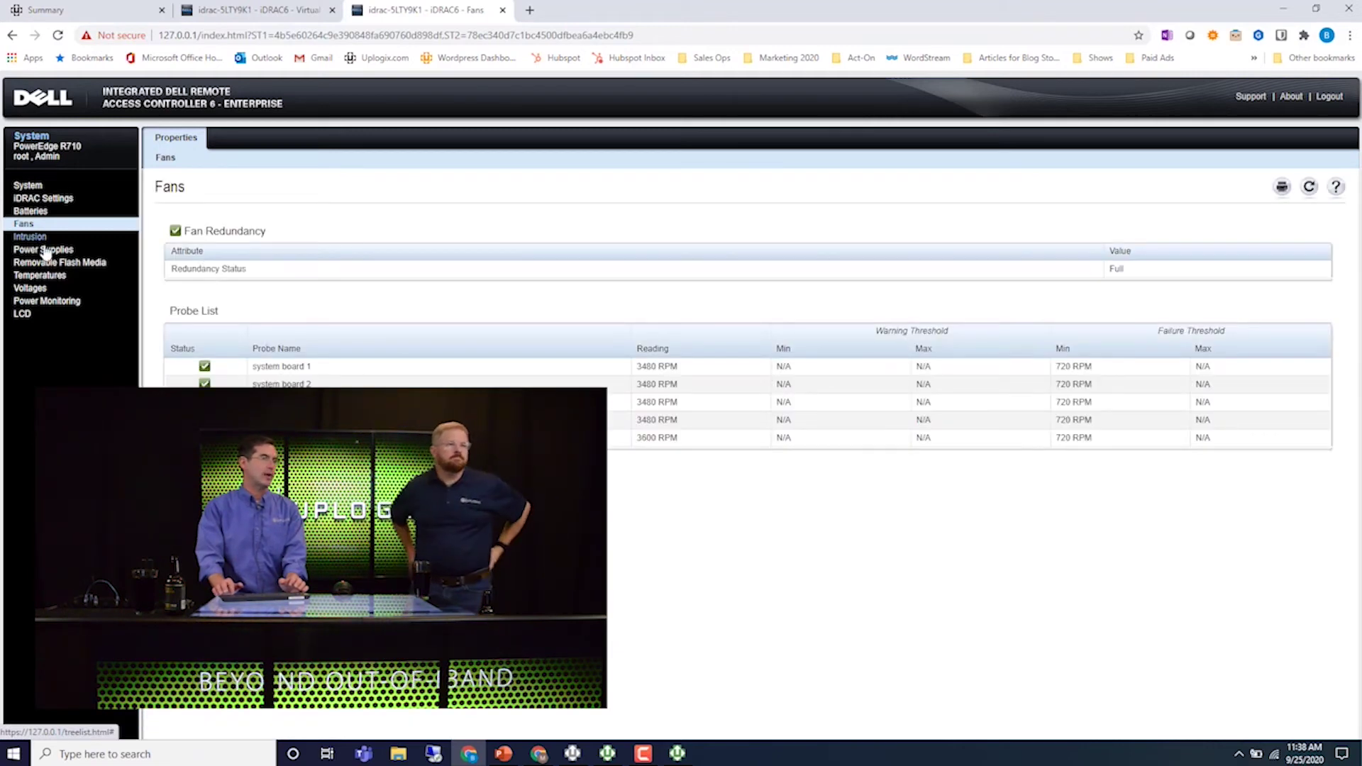
click(45, 253)
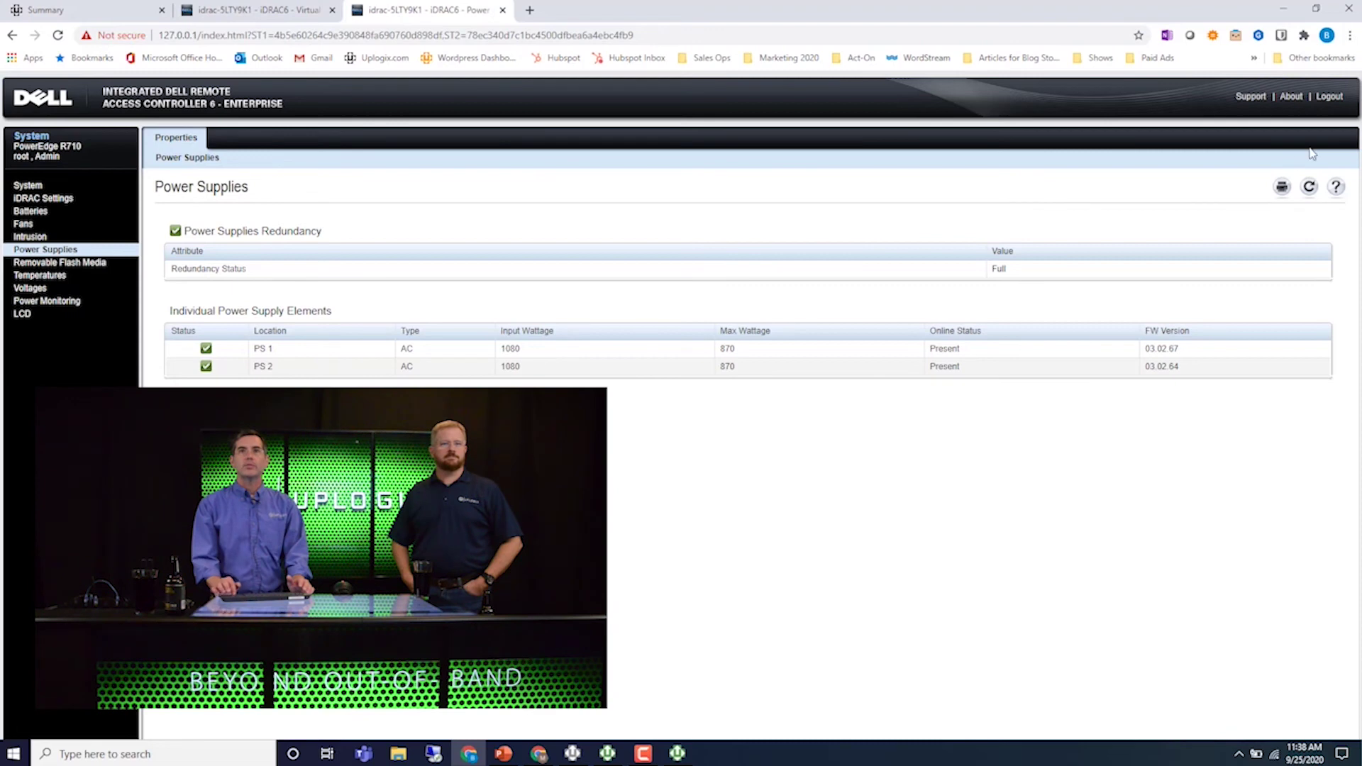
click(1333, 99)
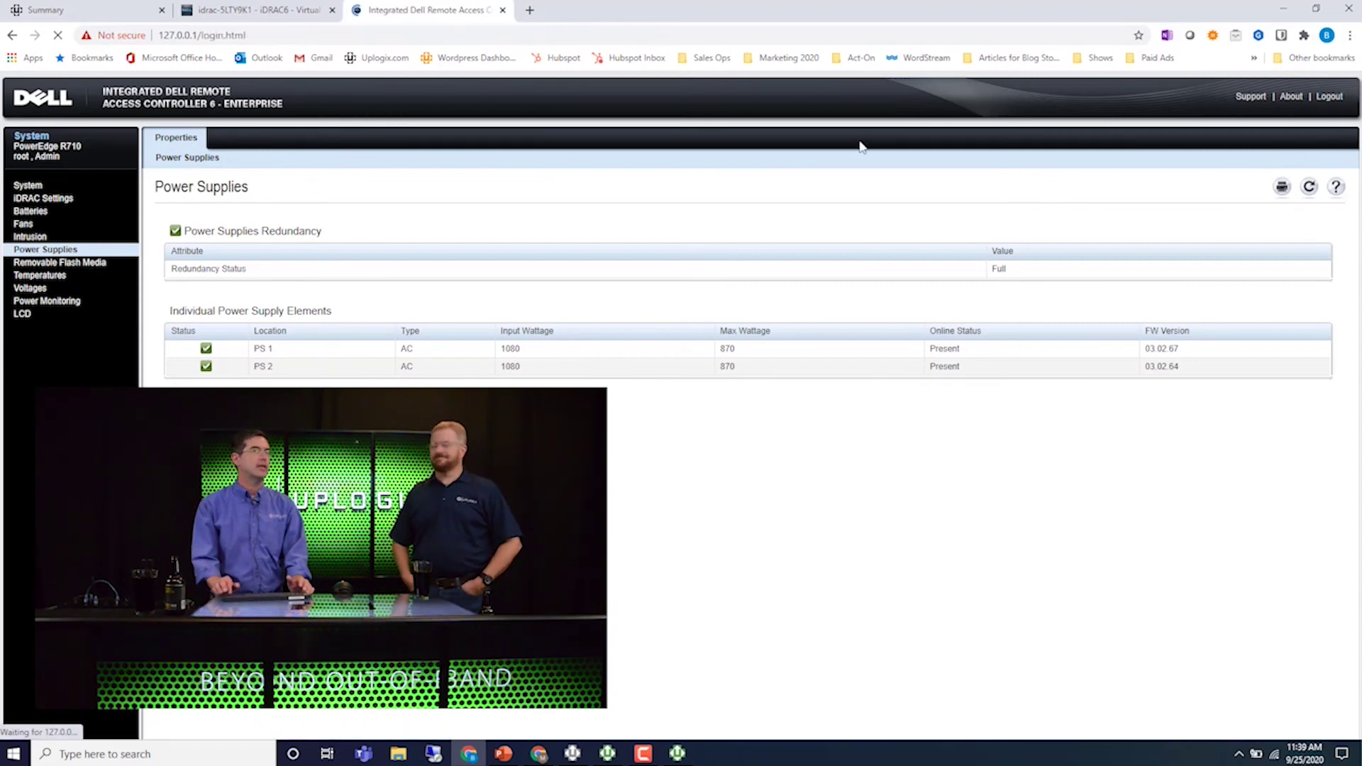